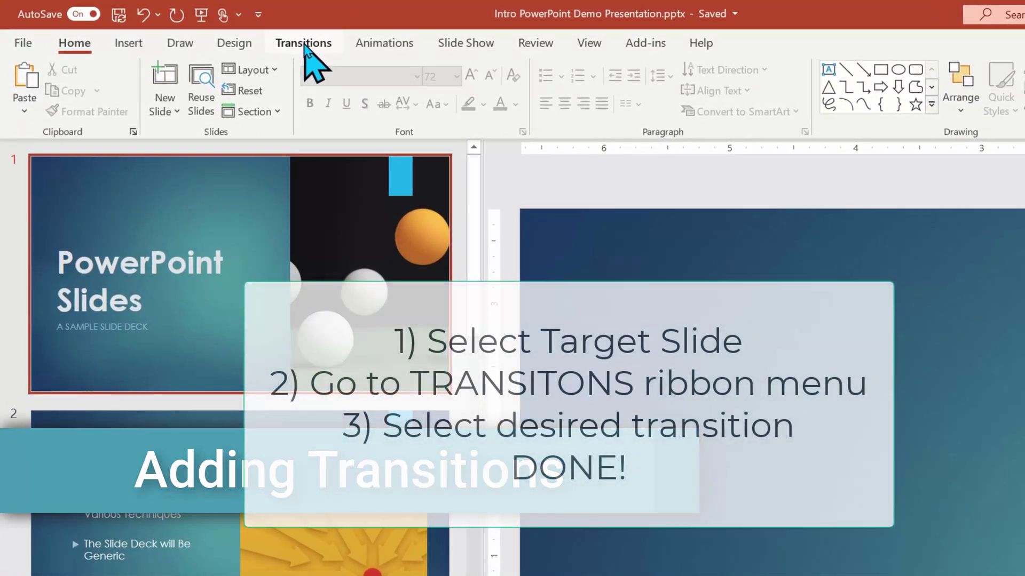
Give slide 3, 'Tell a Story', a Cover transition.
{"action": "left_click", "coordinate": [305, 48]}
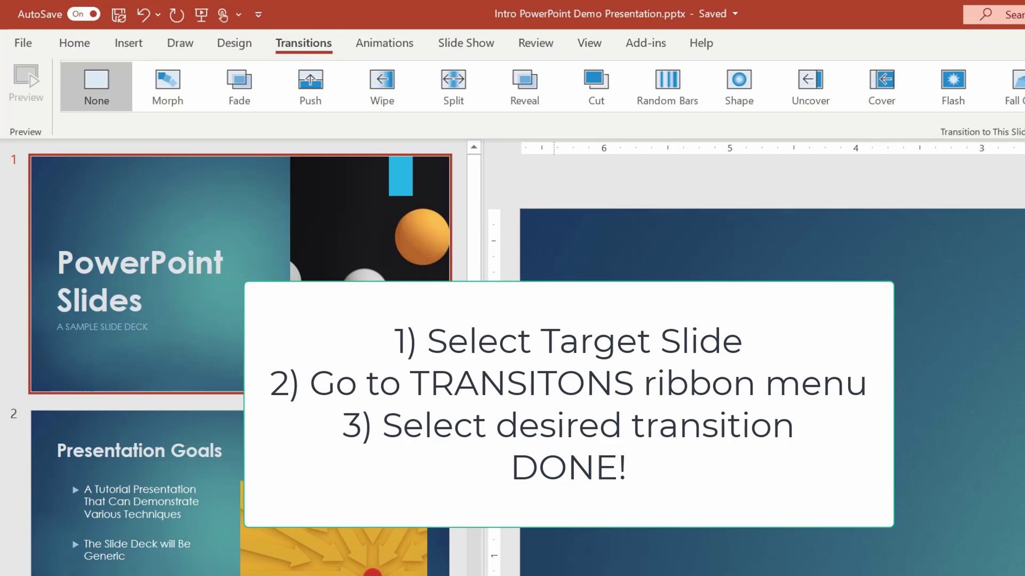
{"action": "left_click", "coordinate": [184, 561]}
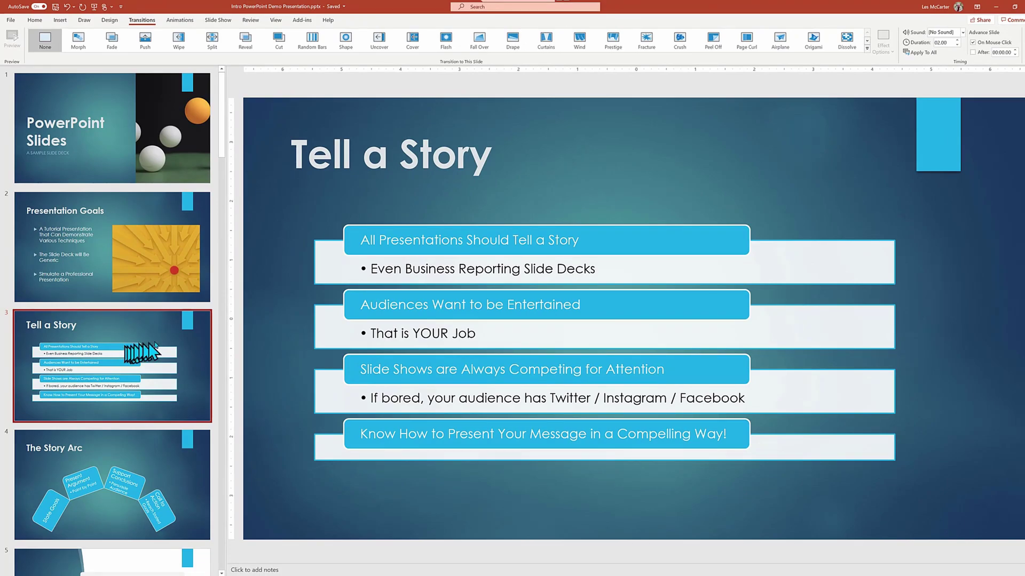
{"action": "left_click", "coordinate": [420, 47]}
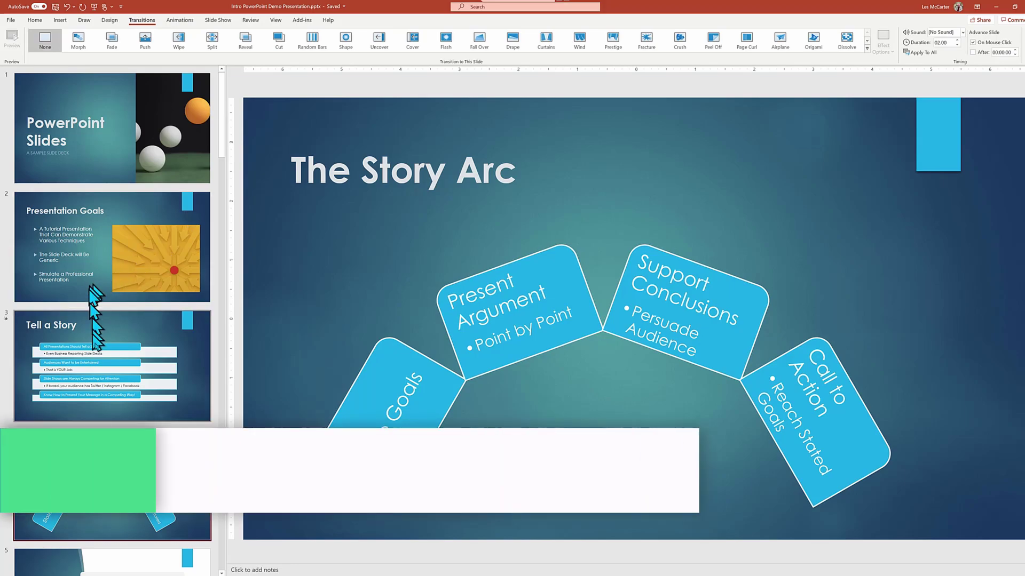
Reselect slide 3 and preview its Cover transition twice.
{"action": "left_click", "coordinate": [99, 356]}
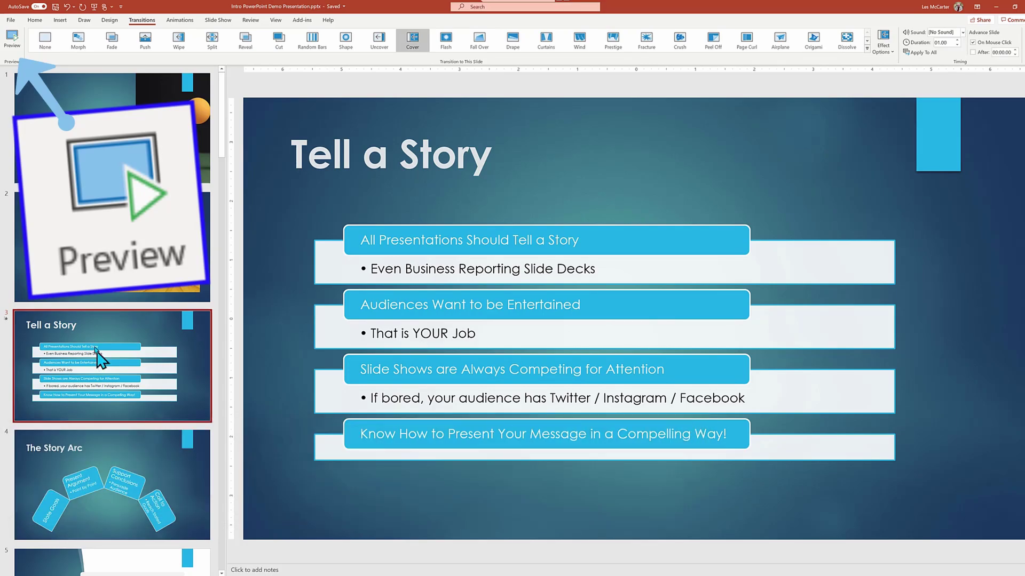
{"action": "left_click", "coordinate": [13, 50]}
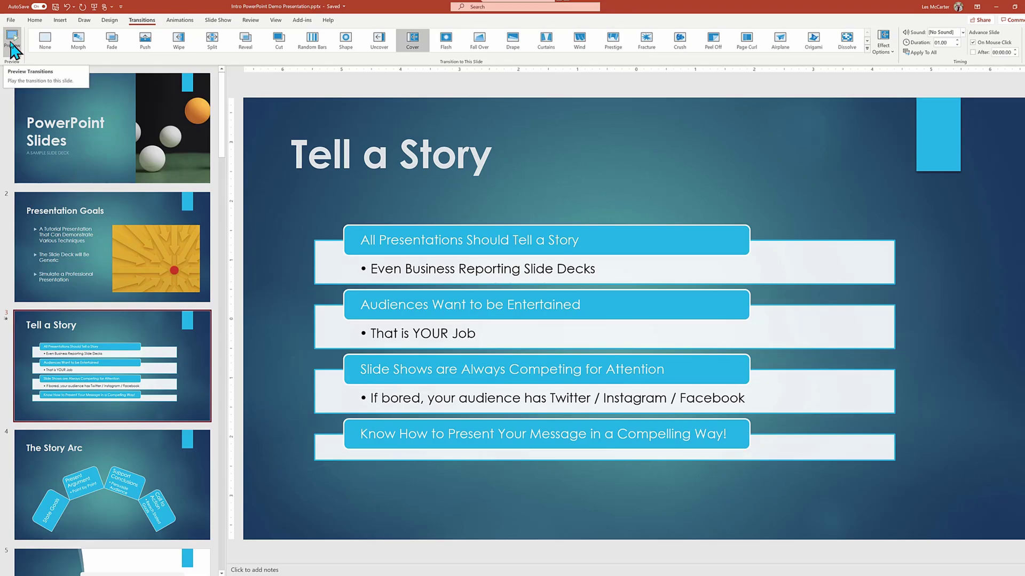
{"action": "left_click", "coordinate": [13, 50]}
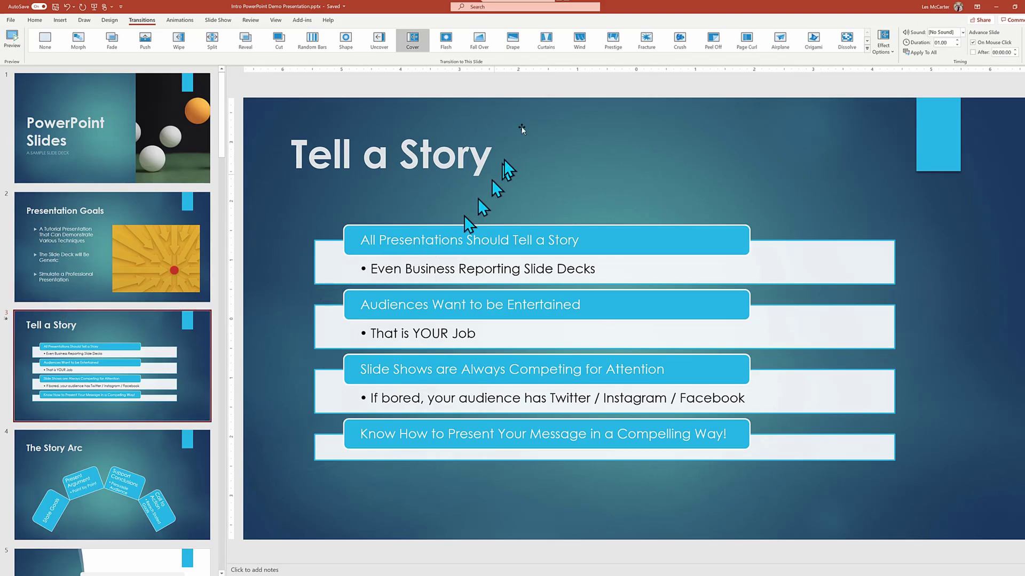
Change slide 3's transition from Cover to Curtains.
{"action": "left_click", "coordinate": [549, 42]}
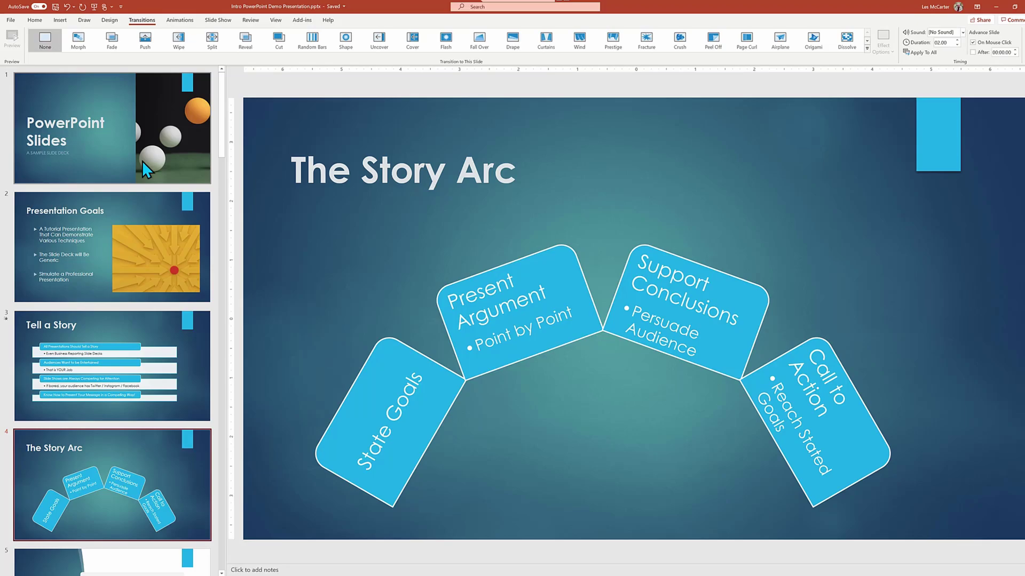
Select slide 19, 'Give Your Slides Some LOVE', and expand the full transitions gallery.
{"action": "left_click_drag", "start_coordinate": [221, 140], "coordinate": [241, 484]}
{"action": "left_click", "coordinate": [134, 288]}
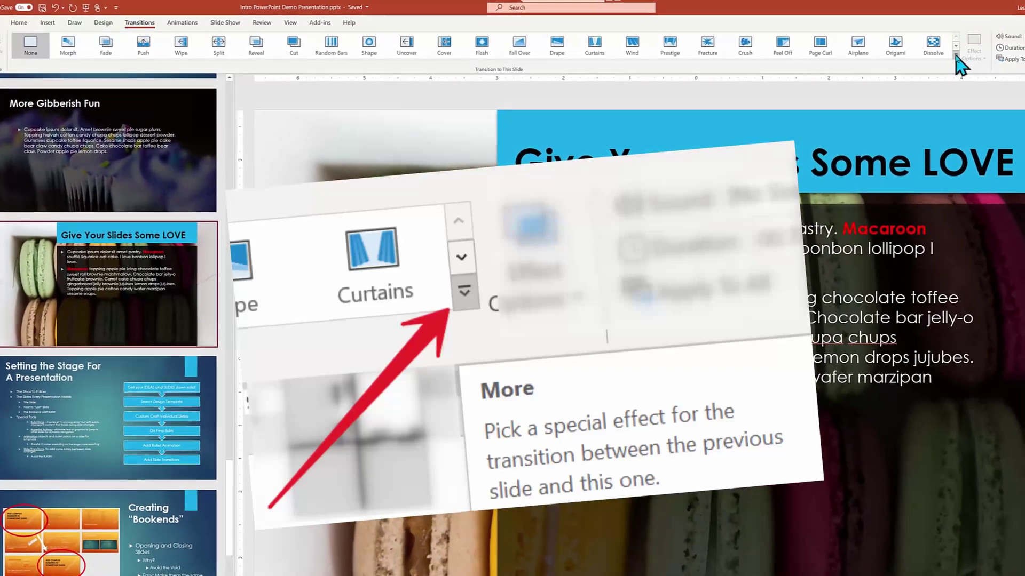
{"action": "left_click", "coordinate": [926, 52]}
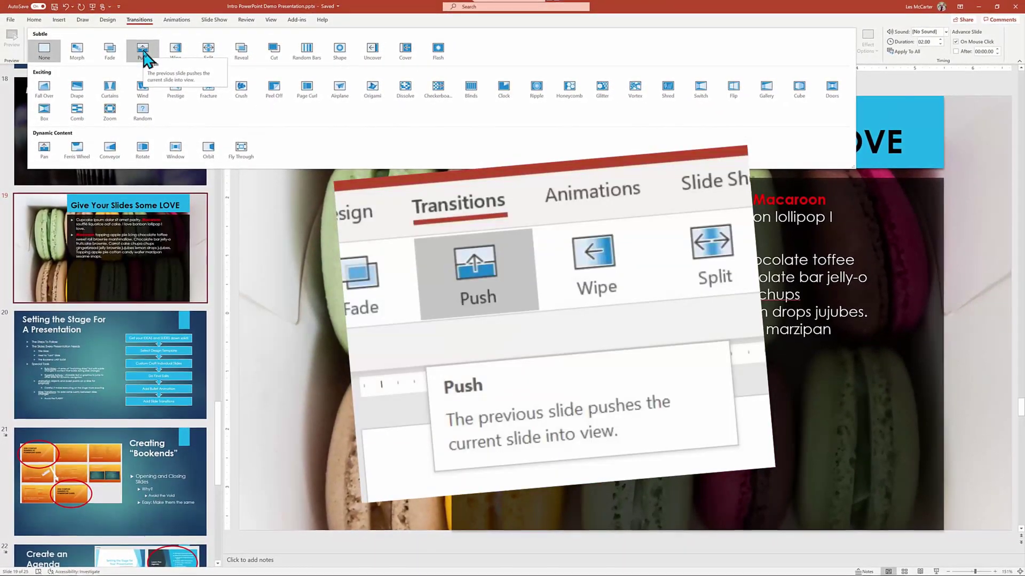
Apply a Push transition to slide 19 and preview it.
{"action": "left_click", "coordinate": [143, 51]}
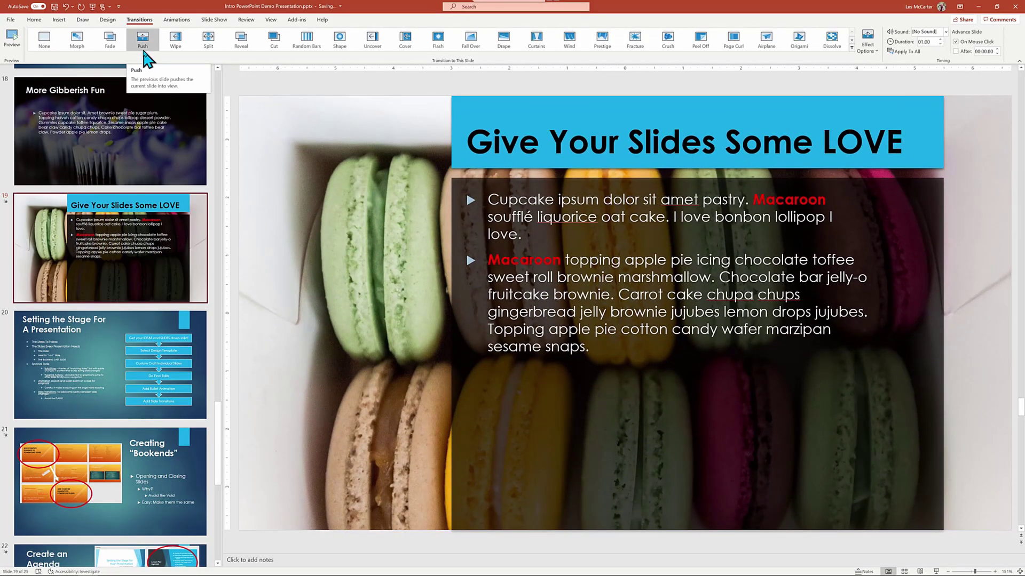
{"action": "left_click", "coordinate": [12, 41]}
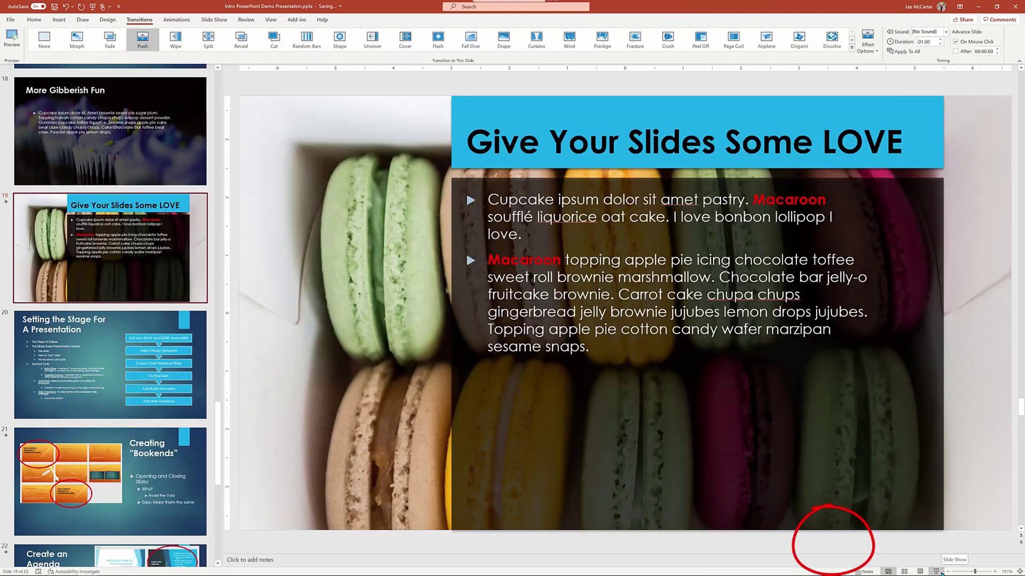
Run the slide show from slide 19, then end it.
{"action": "left_click", "coordinate": [937, 572]}
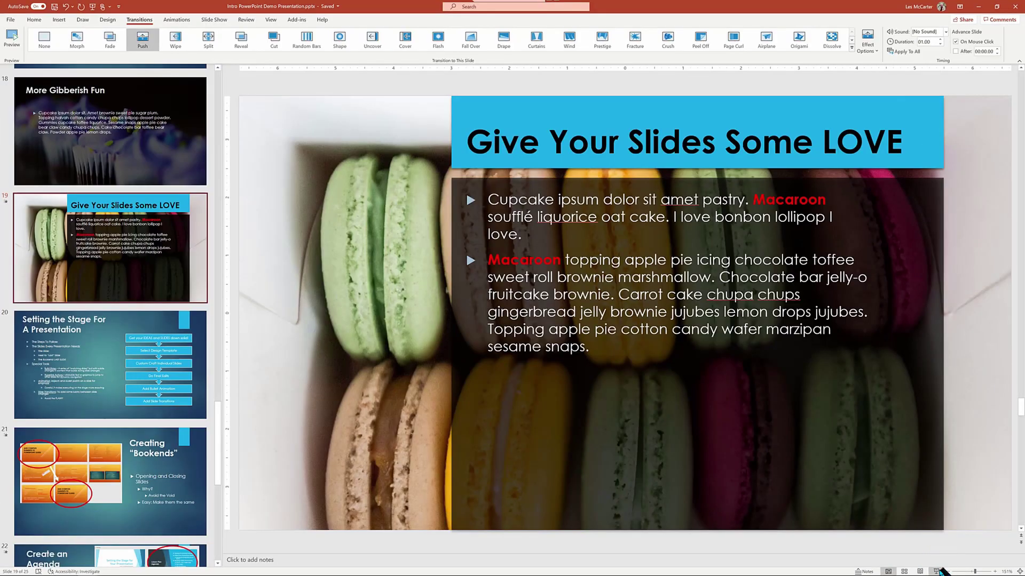
{"action": "left_click", "coordinate": [937, 571]}
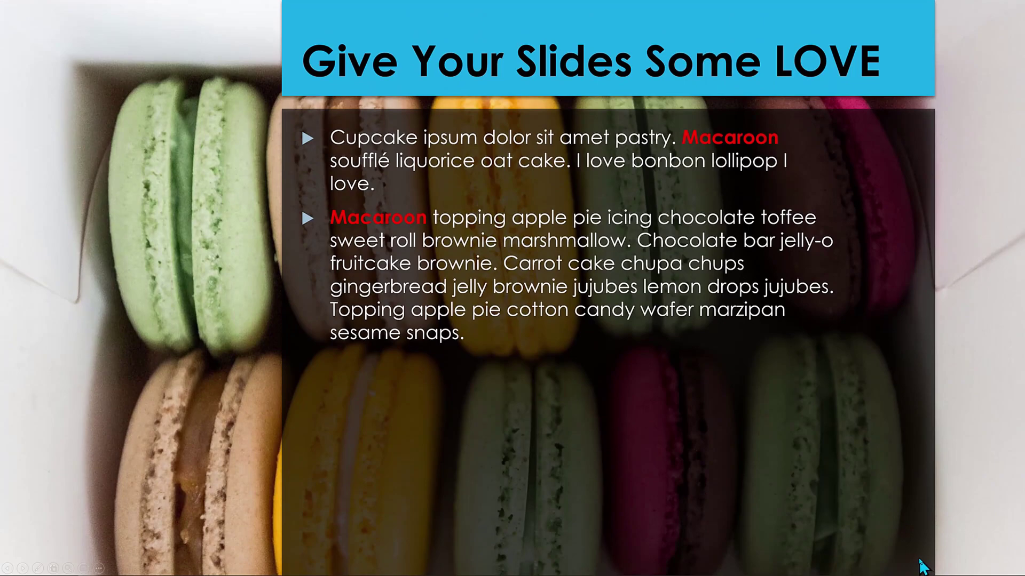
{"action": "key", "text": "Escape"}
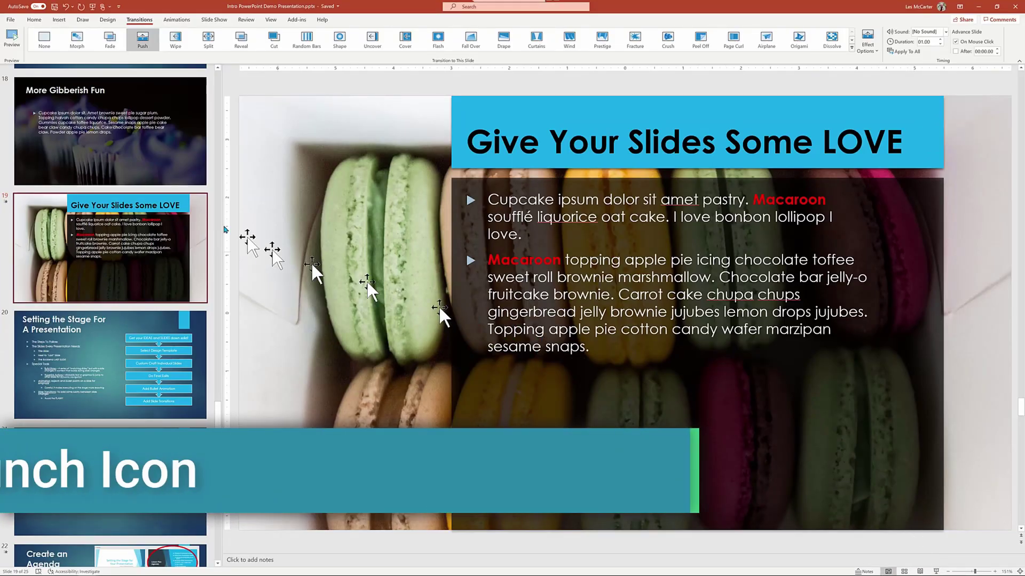
Start the show from slide 18, 'More Gibberish Fun', and advance to see Push.
{"action": "left_click", "coordinate": [134, 175]}
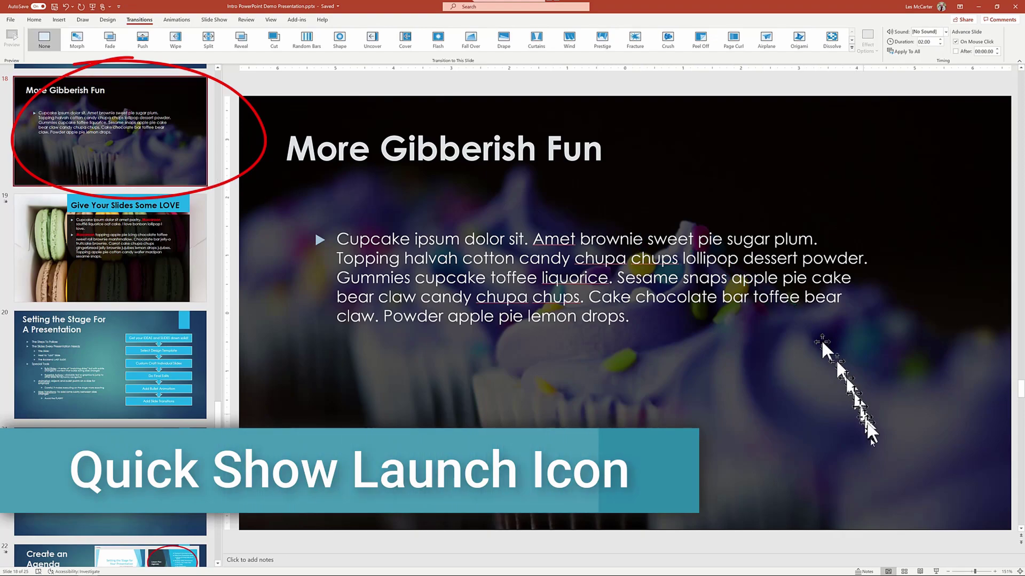
{"action": "left_click", "coordinate": [935, 571]}
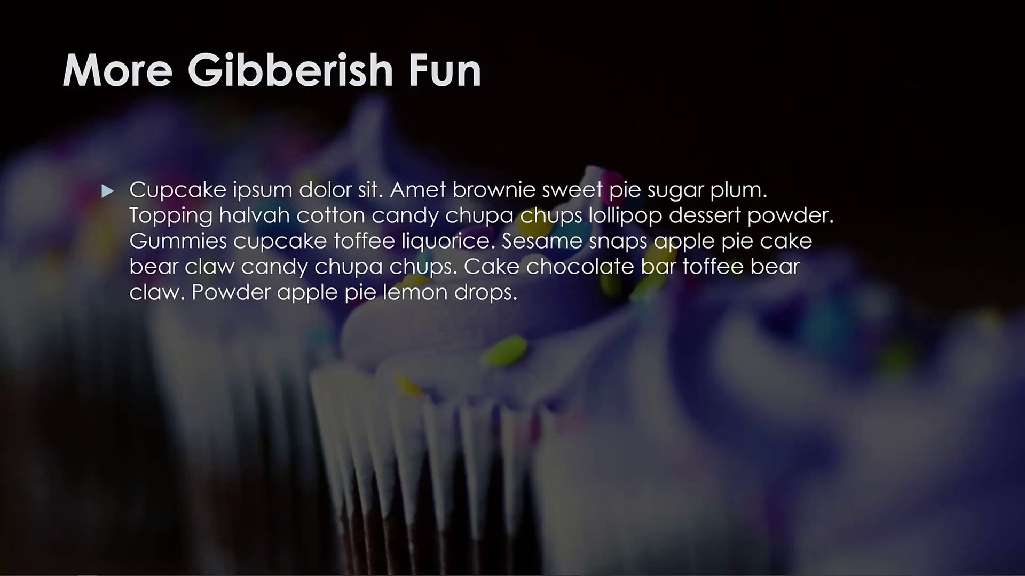
{"action": "left_click", "coordinate": [426, 355]}
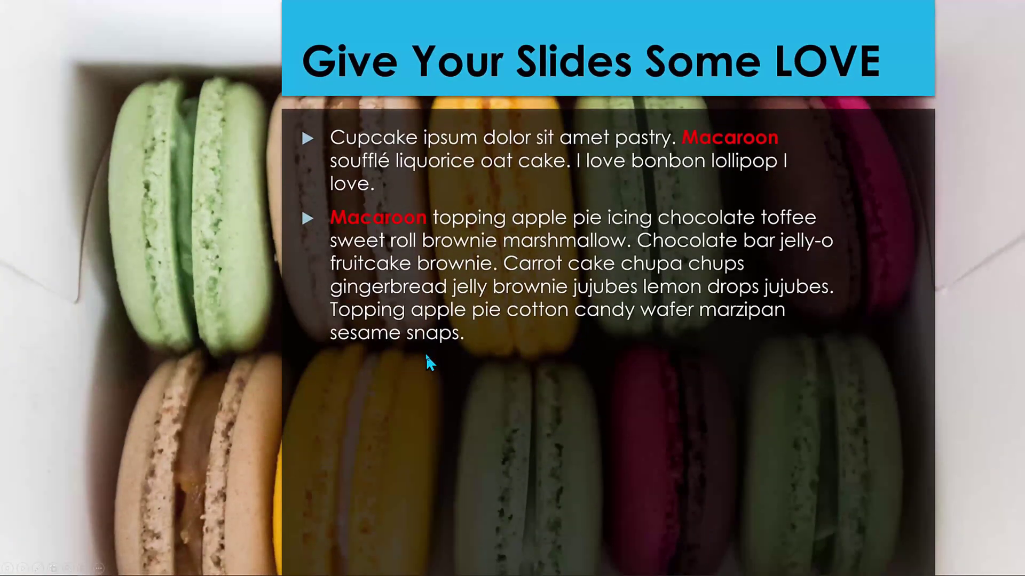
Exit the show, set slide 19's transition to None, then reapply Push.
{"action": "key", "text": "Escape"}
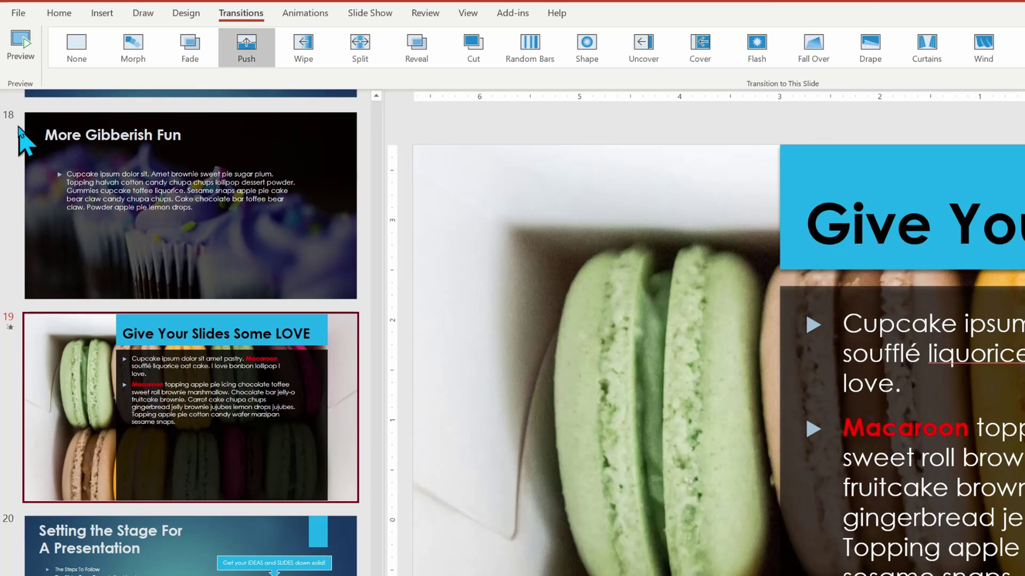
{"action": "left_click", "coordinate": [162, 215]}
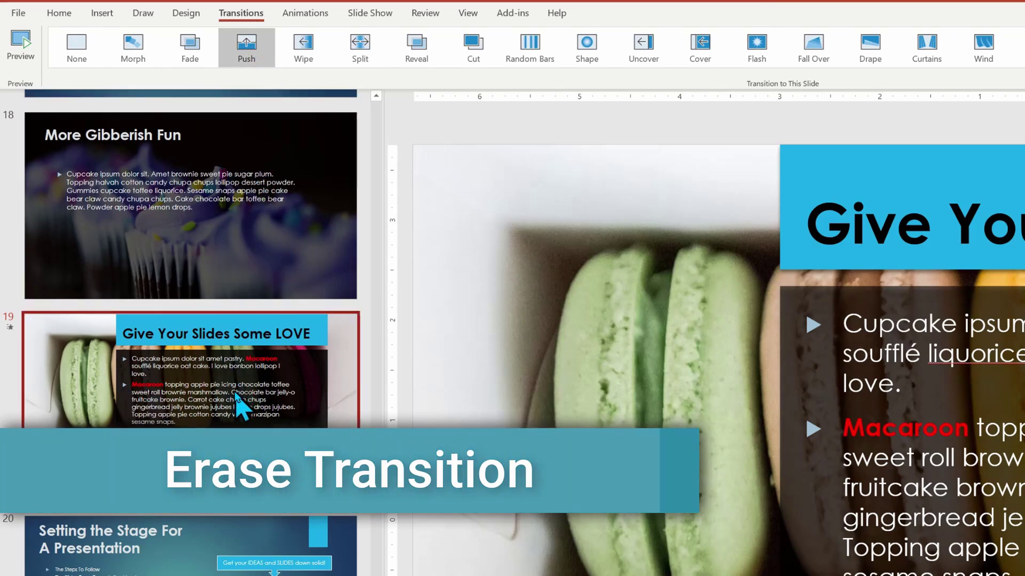
{"action": "left_click", "coordinate": [78, 49]}
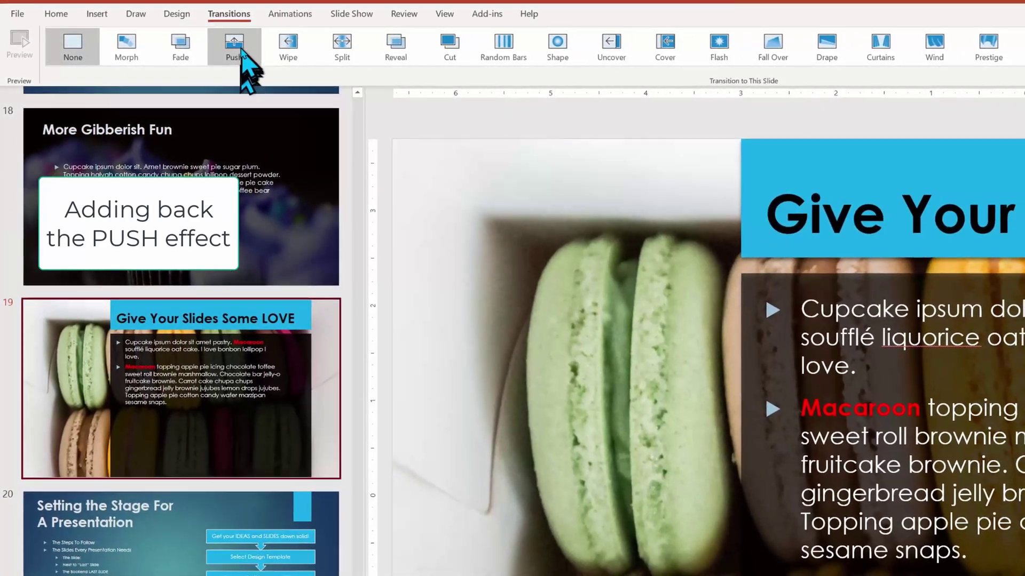
{"action": "left_click", "coordinate": [238, 53]}
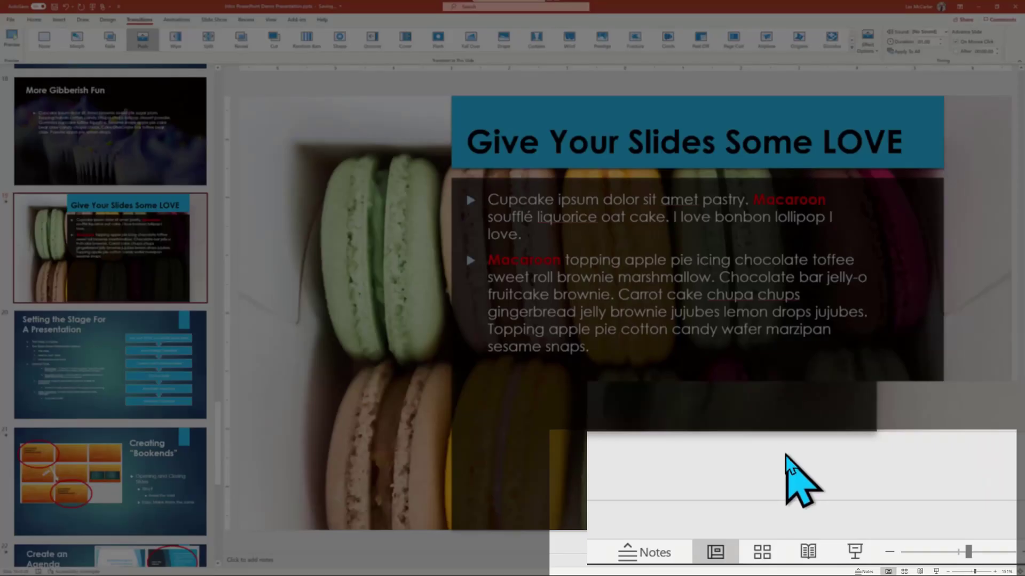
In Slide Sorter, select slide 19, show transition options, then check slide 3's transition.
{"action": "left_click", "coordinate": [904, 571]}
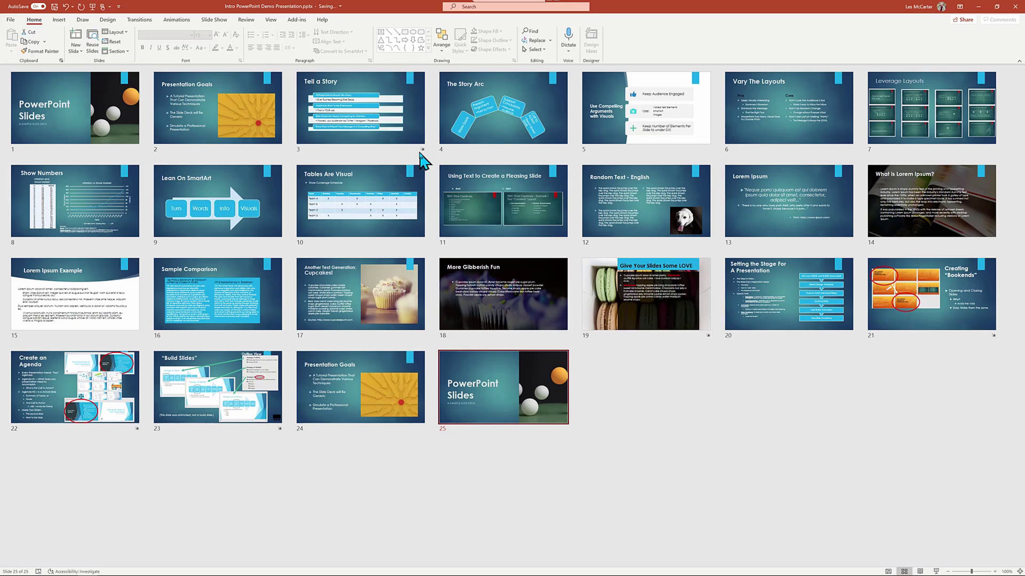
{"action": "left_click", "coordinate": [657, 309]}
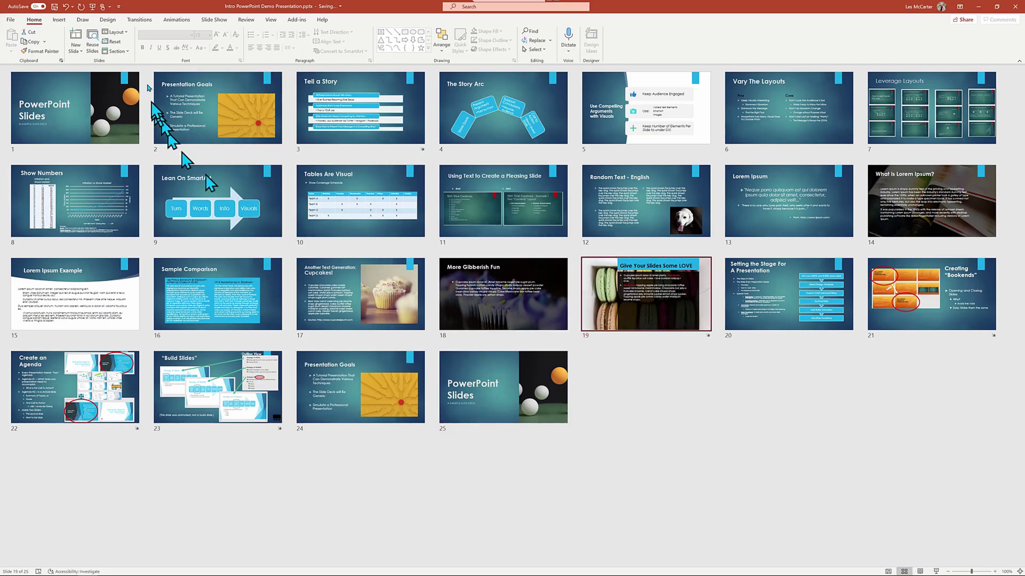
{"action": "left_click", "coordinate": [143, 21]}
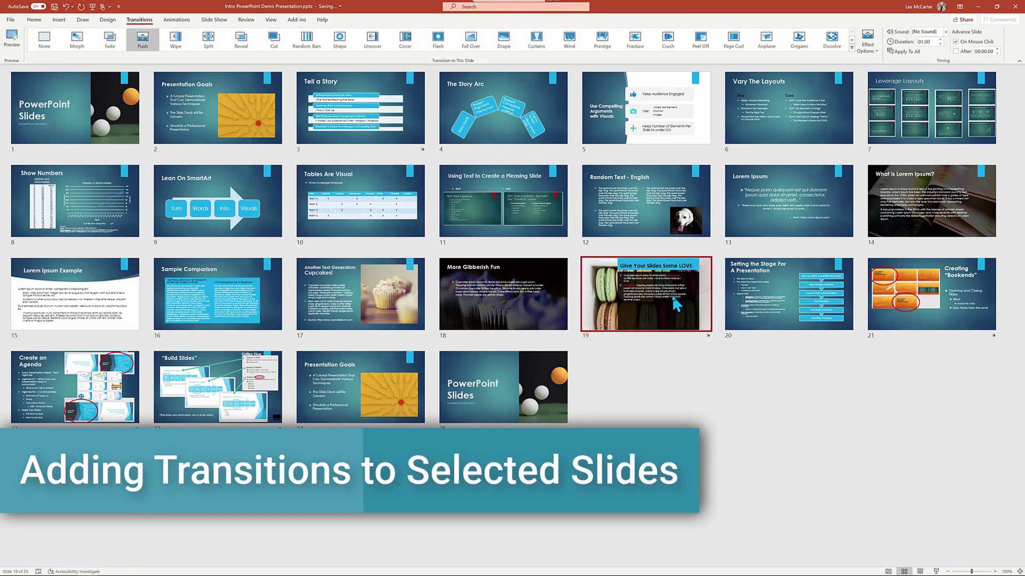
{"action": "left_click", "coordinate": [349, 122]}
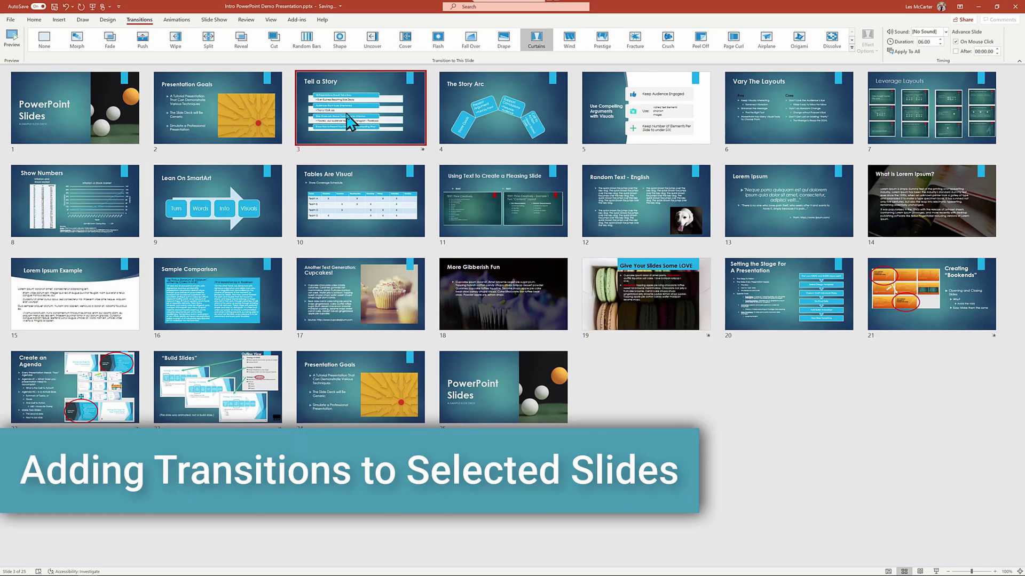
{"action": "left_click", "coordinate": [476, 123]}
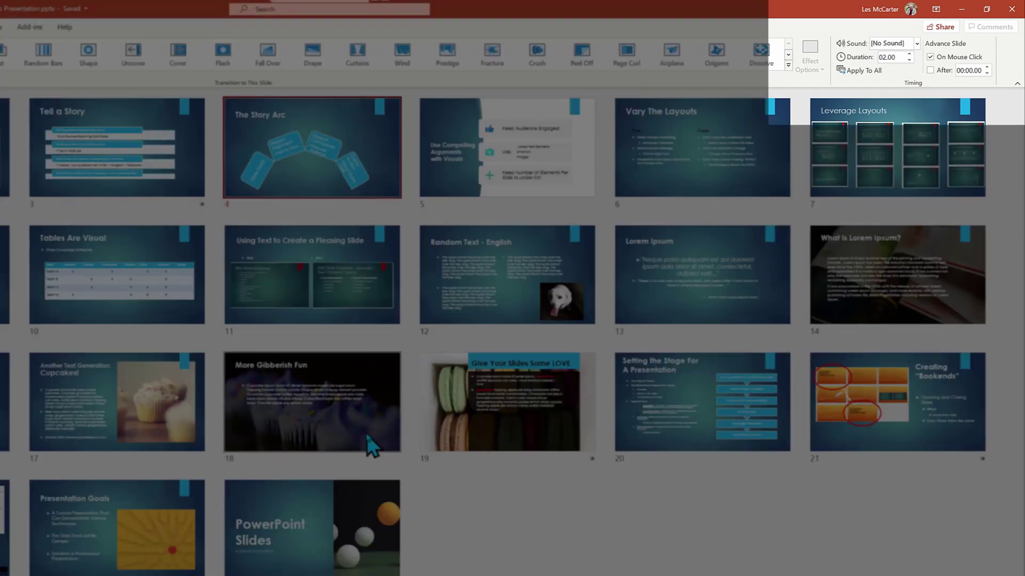
{"action": "left_click", "coordinate": [370, 441]}
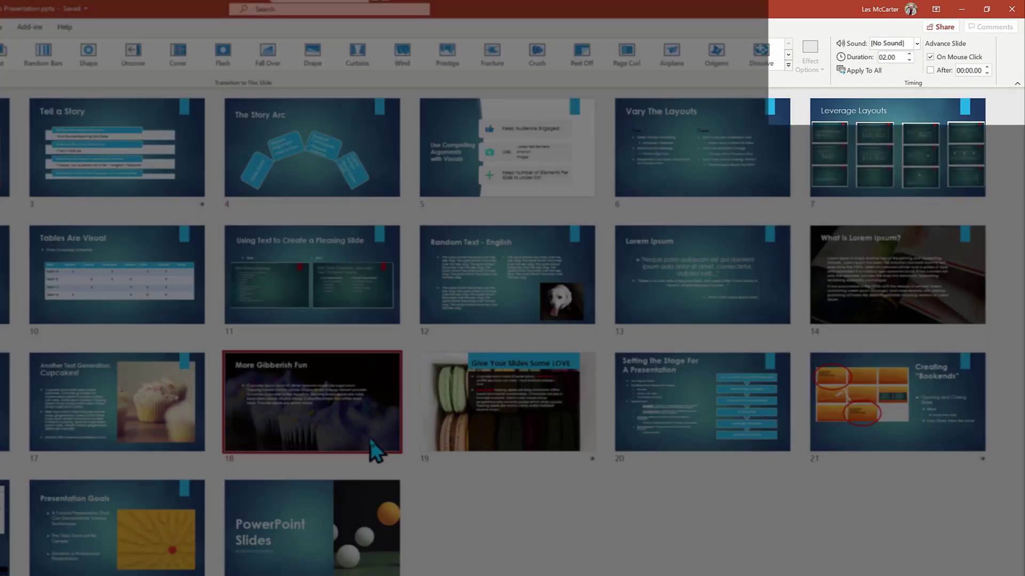
{"action": "left_click", "coordinate": [533, 415]}
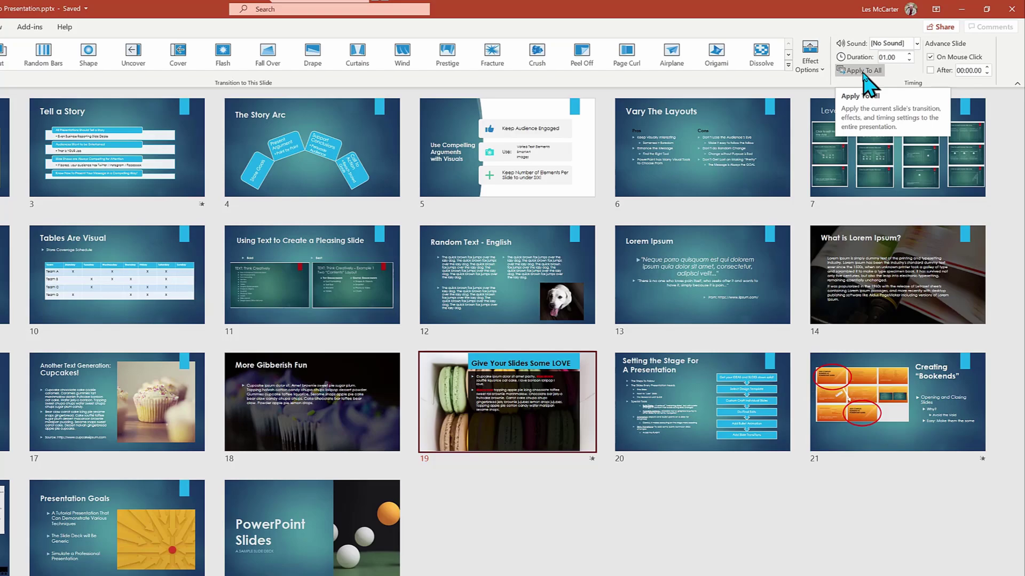
Apply slide 19's Push transition and timing to all 25 slides.
{"action": "left_click", "coordinate": [862, 72]}
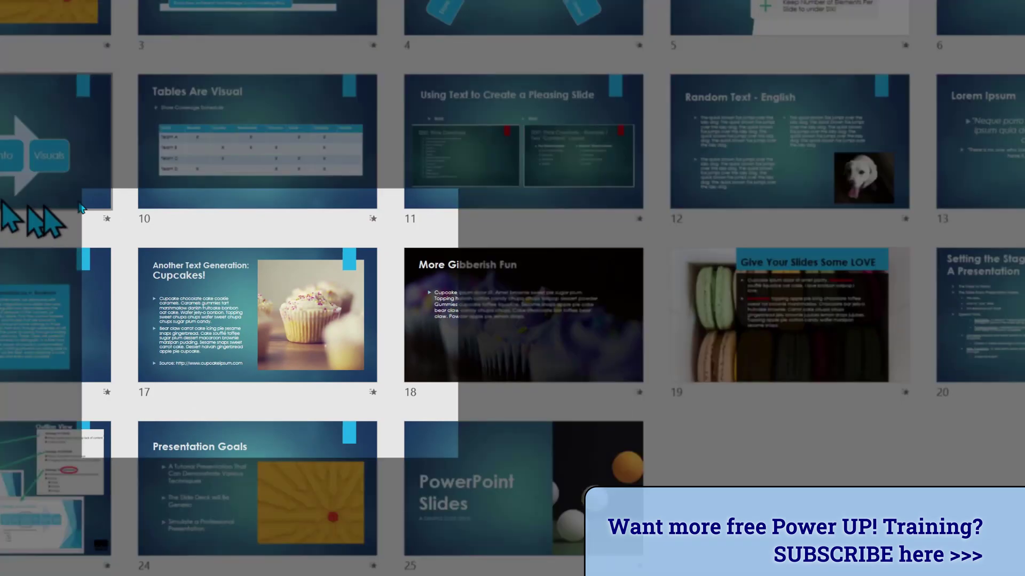
Select slides 17 through 19 together in Slide Sorter.
{"action": "left_click", "coordinate": [343, 327]}
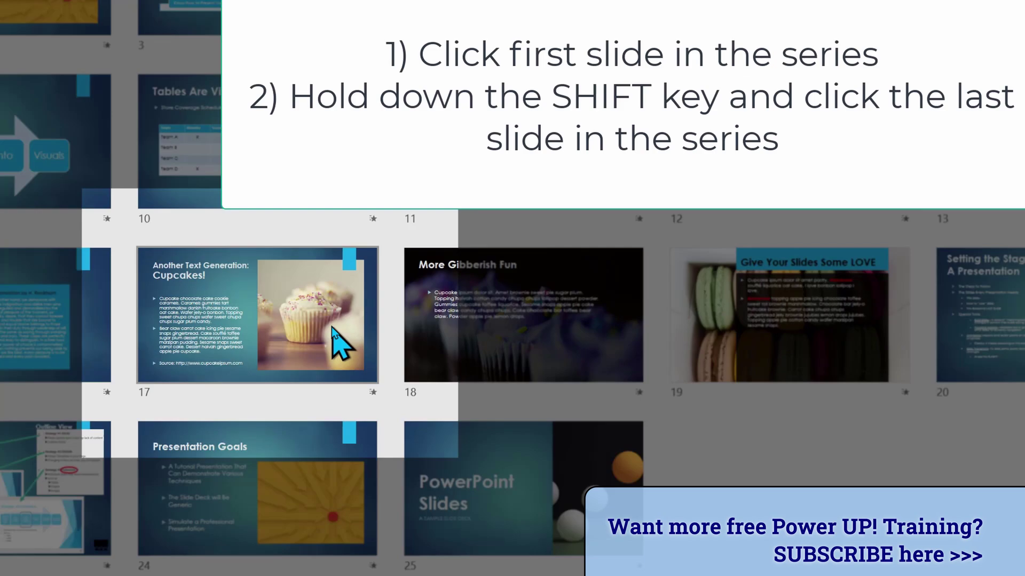
{"action": "left_click", "coordinate": [331, 327]}
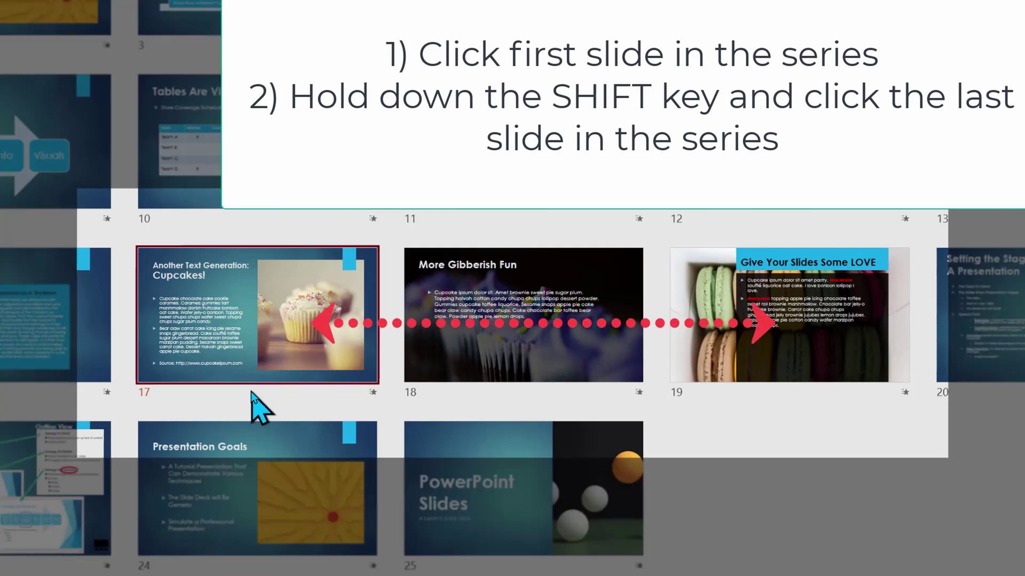
{"action": "left_click", "coordinate": [865, 518]}
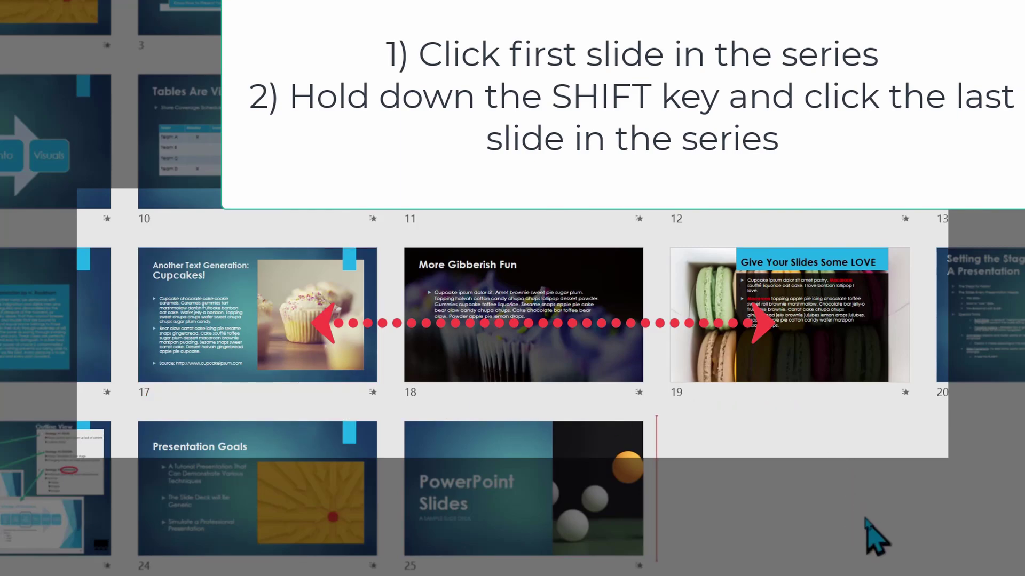
{"action": "left_click", "coordinate": [901, 342]}
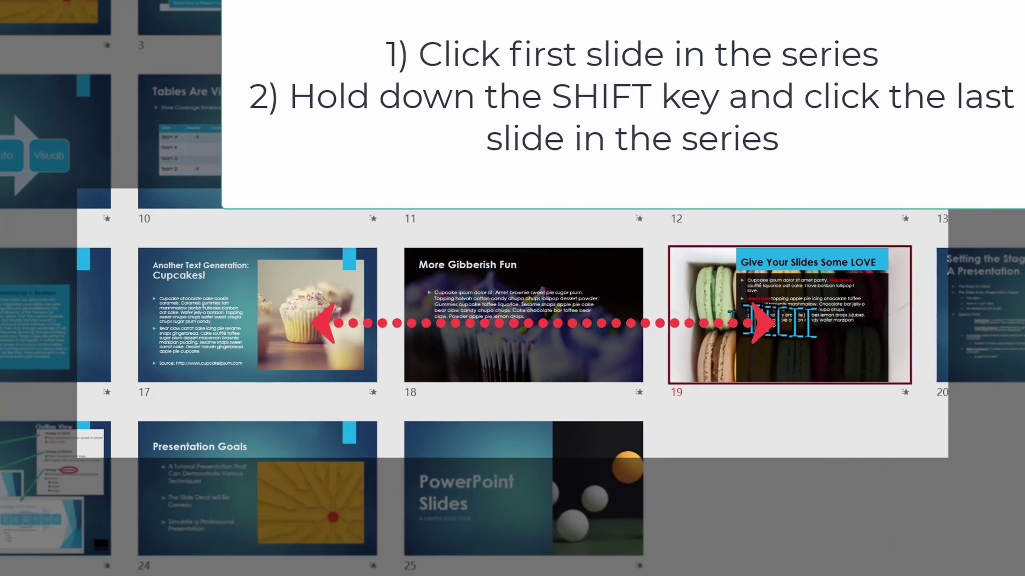
{"action": "left_click", "coordinate": [298, 323], "text": "shift"}
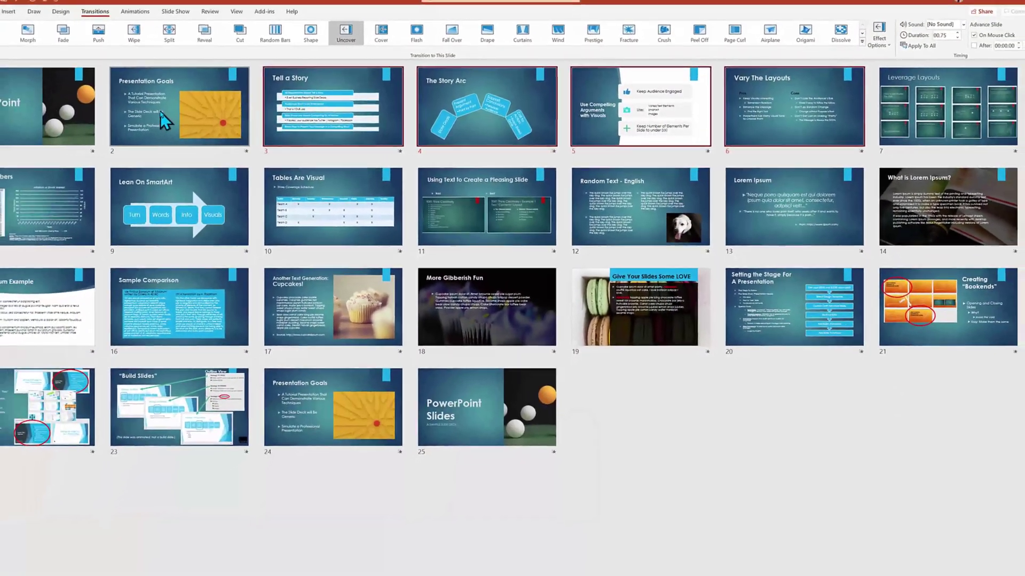
Apply the Prestige transition to slides 2, 10 and 22, then select only slide 10.
{"action": "left_click", "coordinate": [122, 116]}
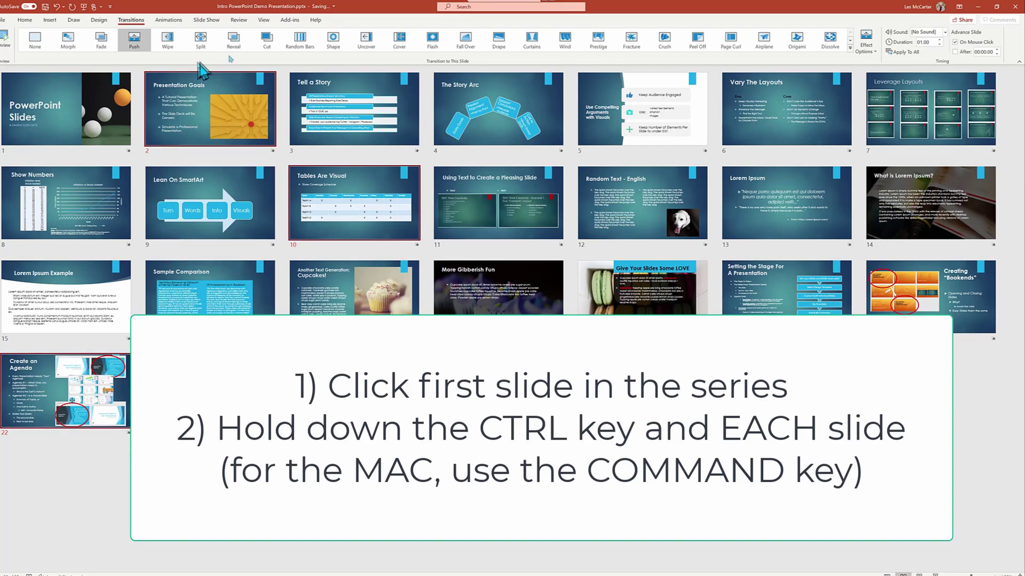
{"action": "left_click", "coordinate": [598, 40]}
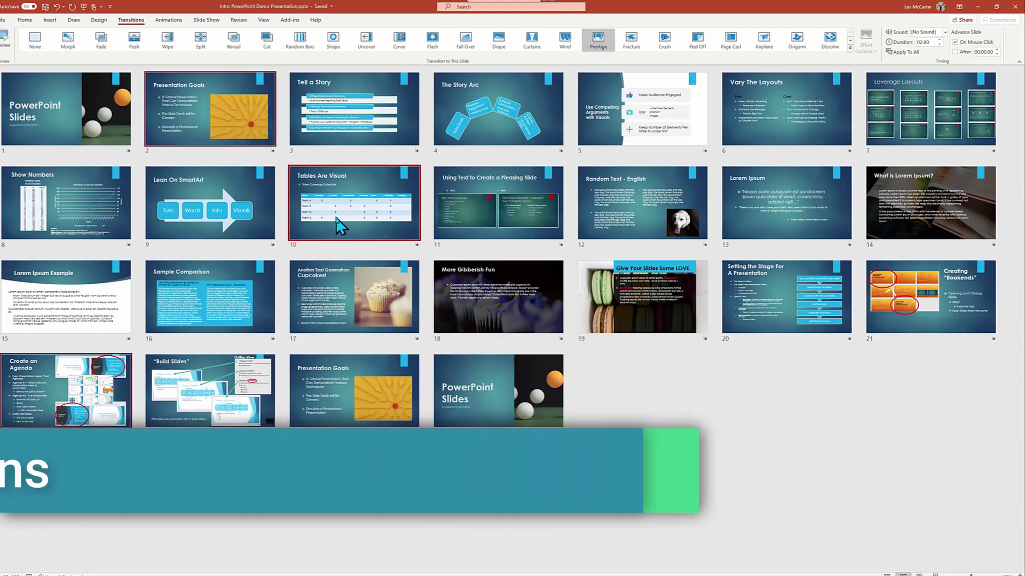
{"action": "left_click", "coordinate": [344, 219]}
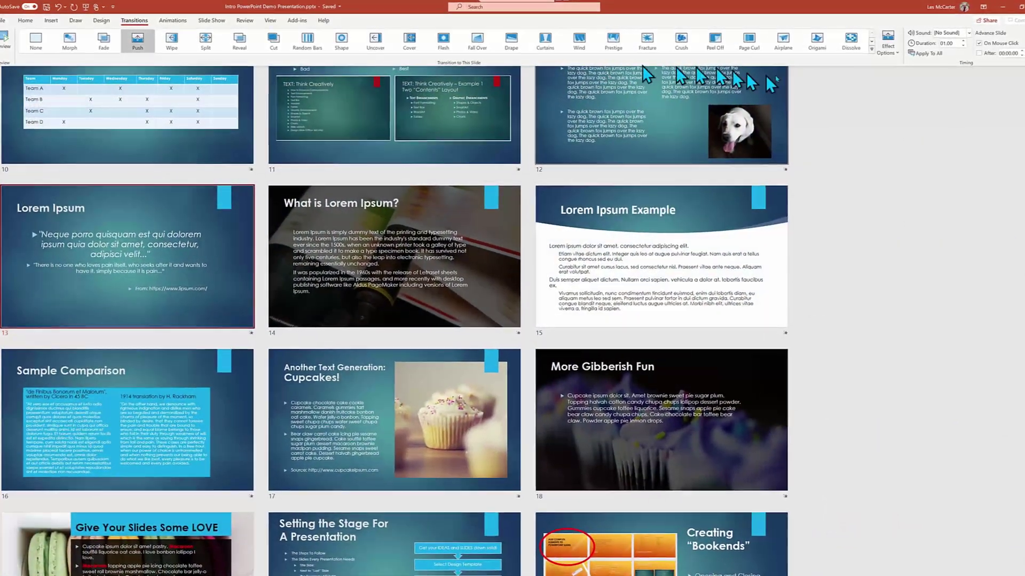
Try Curtains, Peel Off and Checkerboard on the Lorem Ipsum slide, then apply Origami.
{"action": "left_click", "coordinate": [871, 48]}
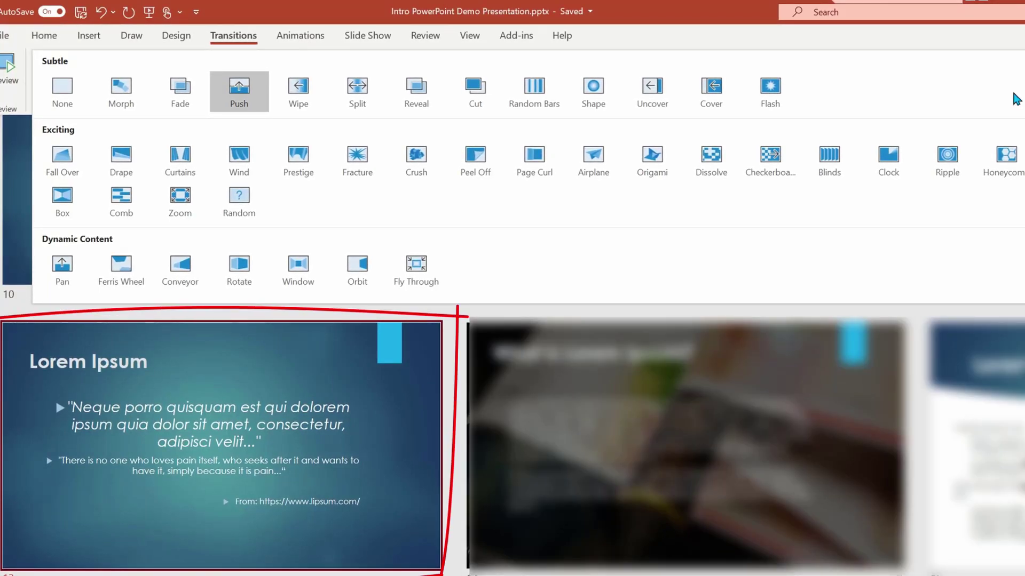
{"action": "left_click", "coordinate": [186, 158]}
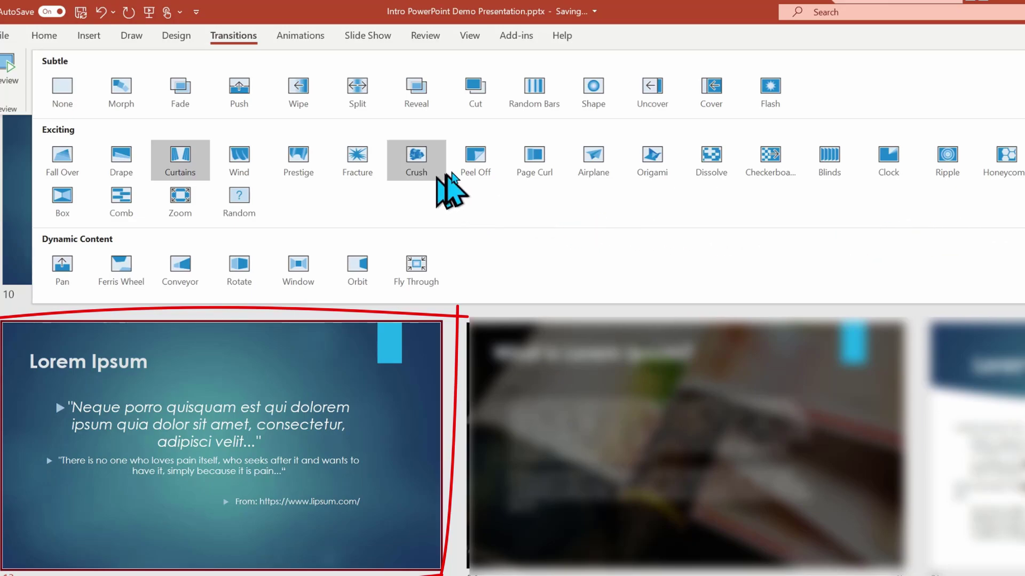
{"action": "left_click", "coordinate": [481, 166]}
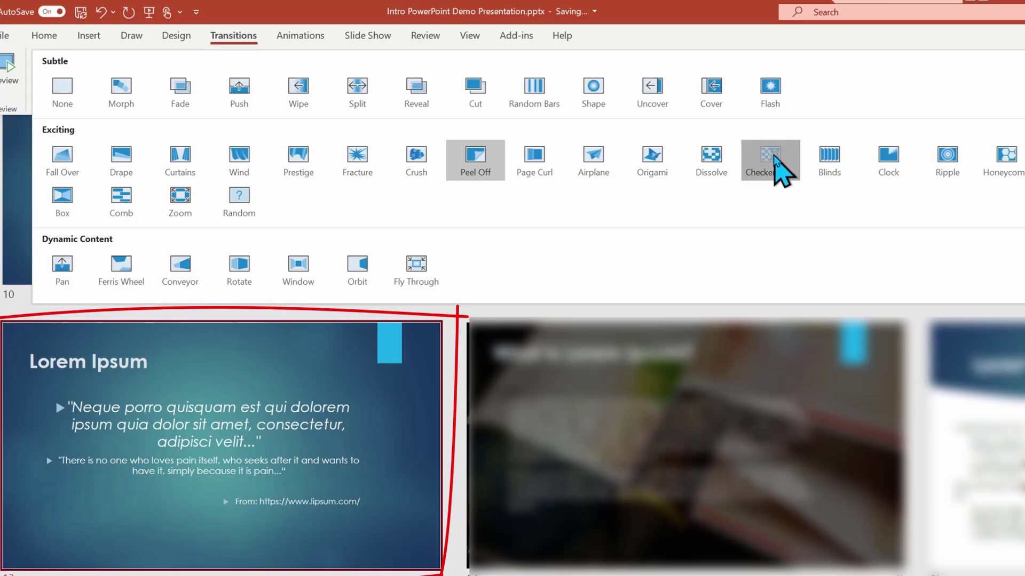
{"action": "left_click", "coordinate": [770, 160]}
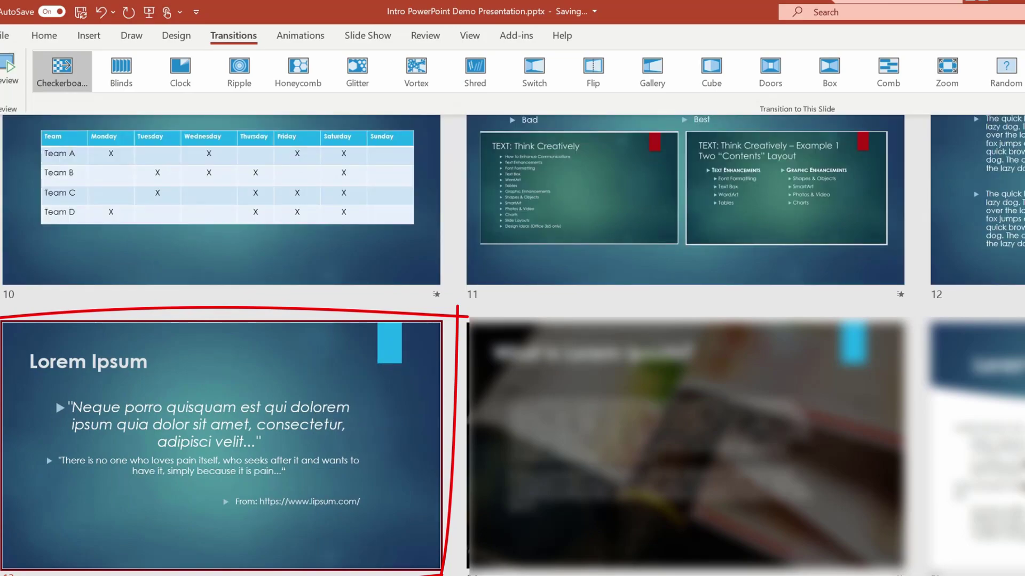
{"action": "left_click", "coordinate": [1022, 70]}
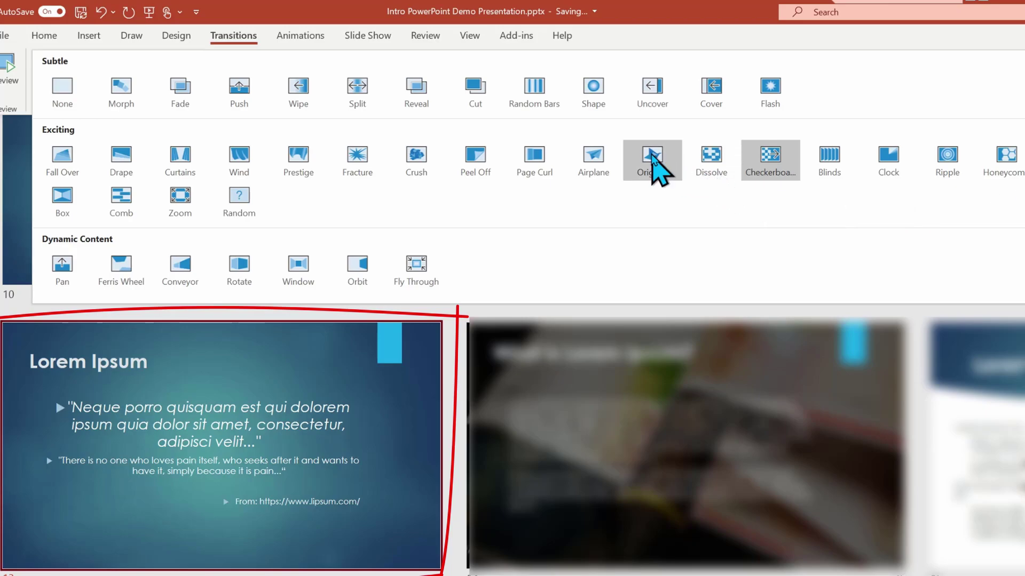
{"action": "left_click", "coordinate": [655, 168]}
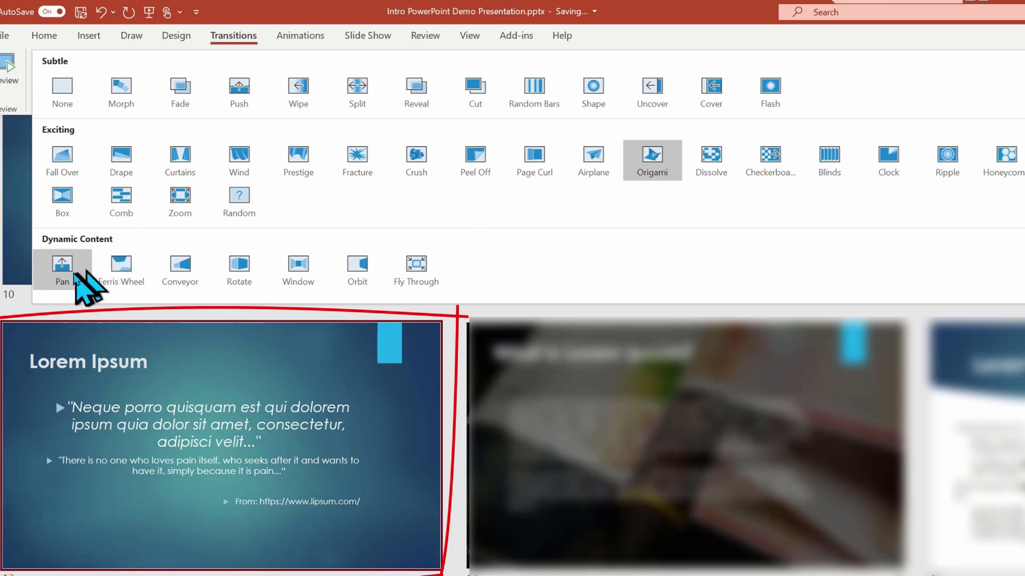
Preview Pan and Ferris Wheel, then apply the Dynamic Content Conveyor transition to Lorem Ipsum.
{"action": "left_click", "coordinate": [71, 273]}
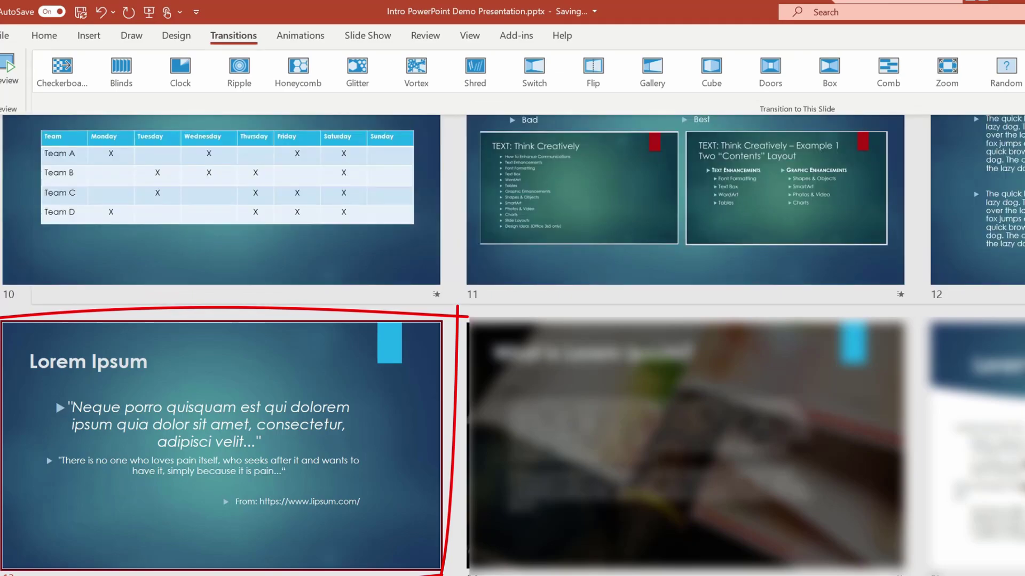
{"action": "left_click", "coordinate": [1019, 86]}
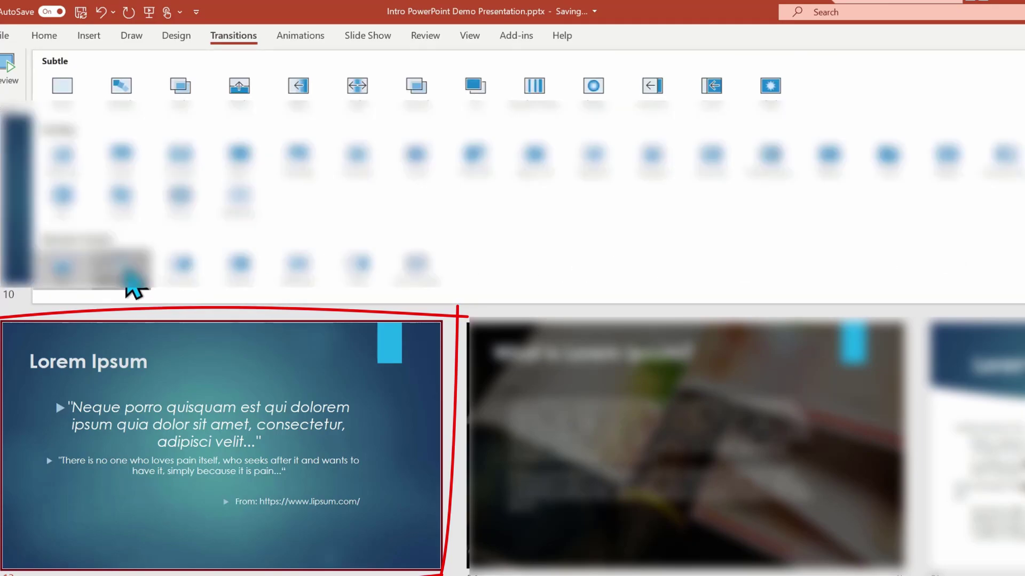
{"action": "left_click", "coordinate": [126, 283]}
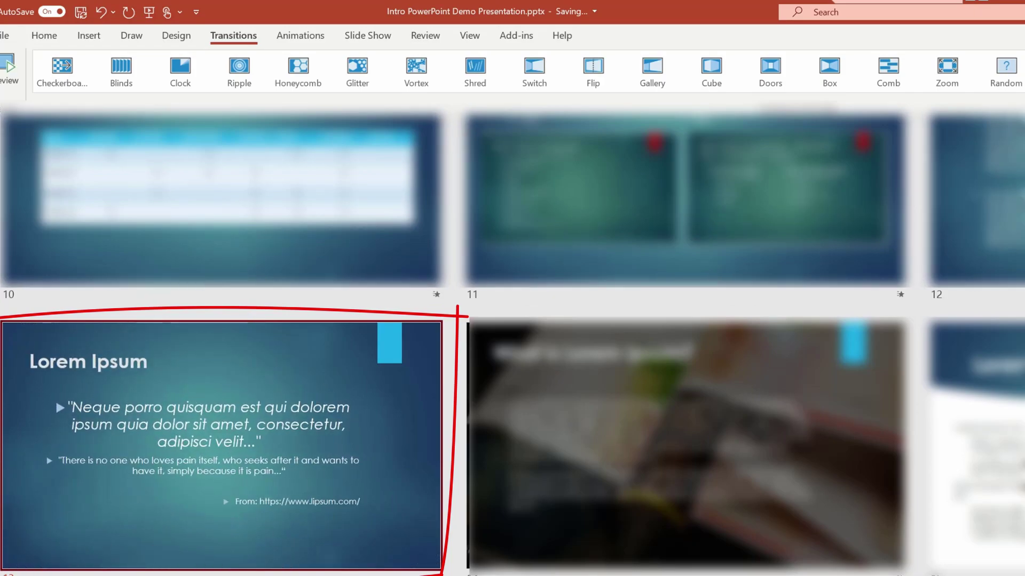
{"action": "left_click", "coordinate": [1019, 86]}
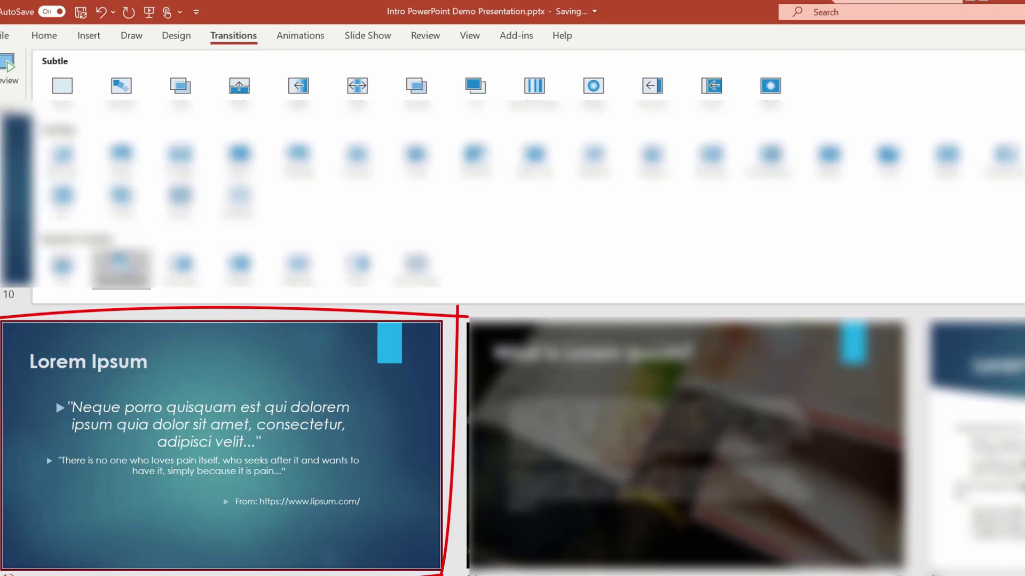
{"action": "left_click", "coordinate": [192, 270]}
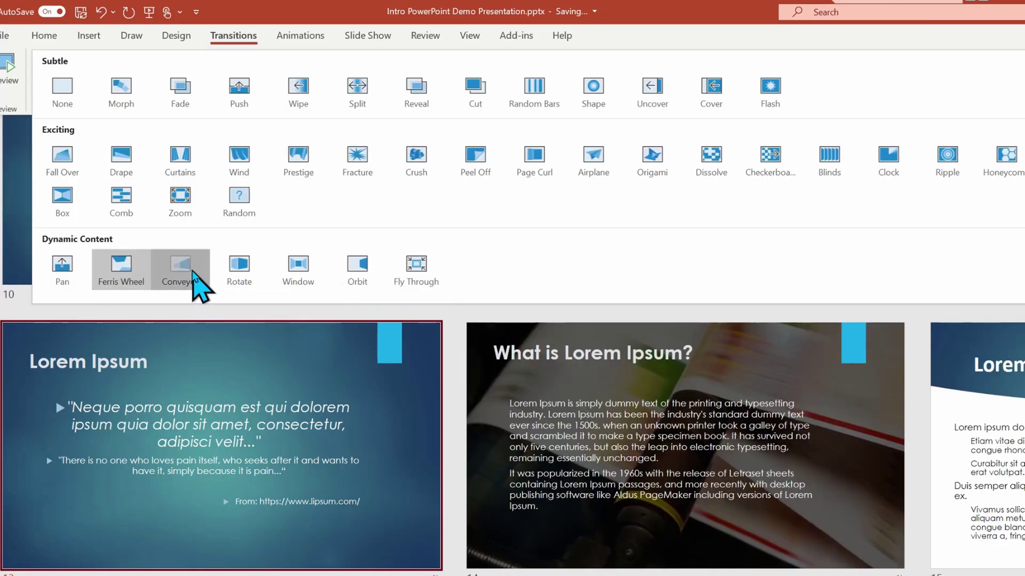